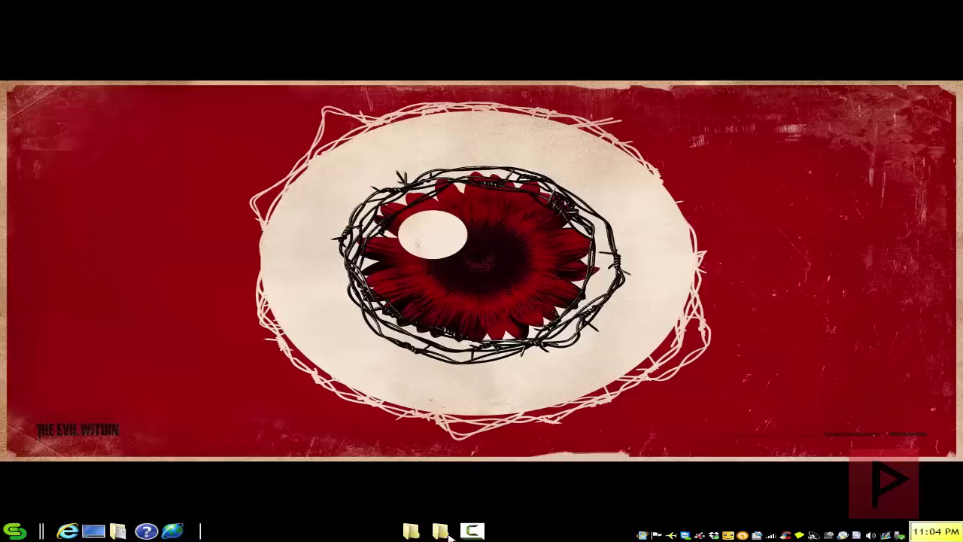
Bring up the The.Evil.Within and PS3 Files folders, and minimize the game folder.
{"action": "left_click", "coordinate": [442, 531]}
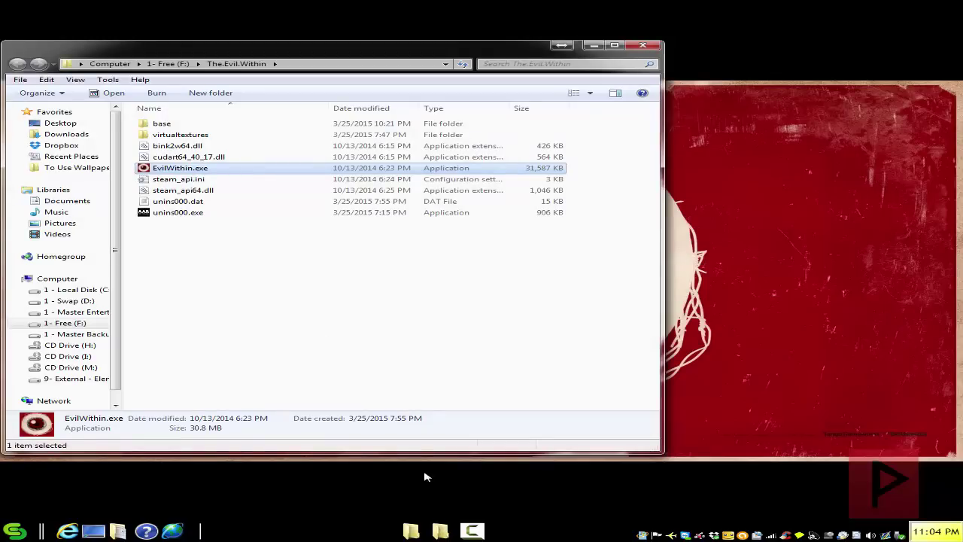
{"action": "left_click", "coordinate": [413, 532]}
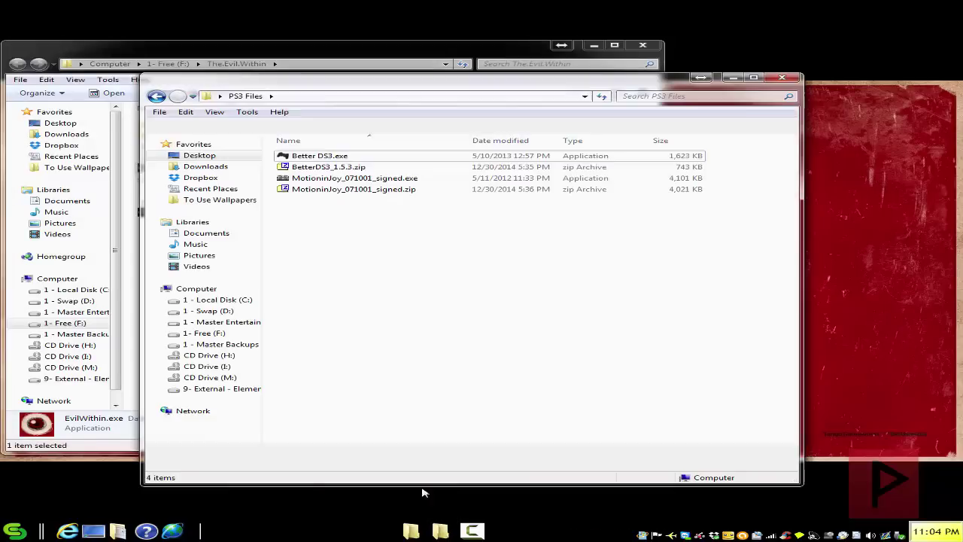
{"action": "left_click", "coordinate": [598, 46]}
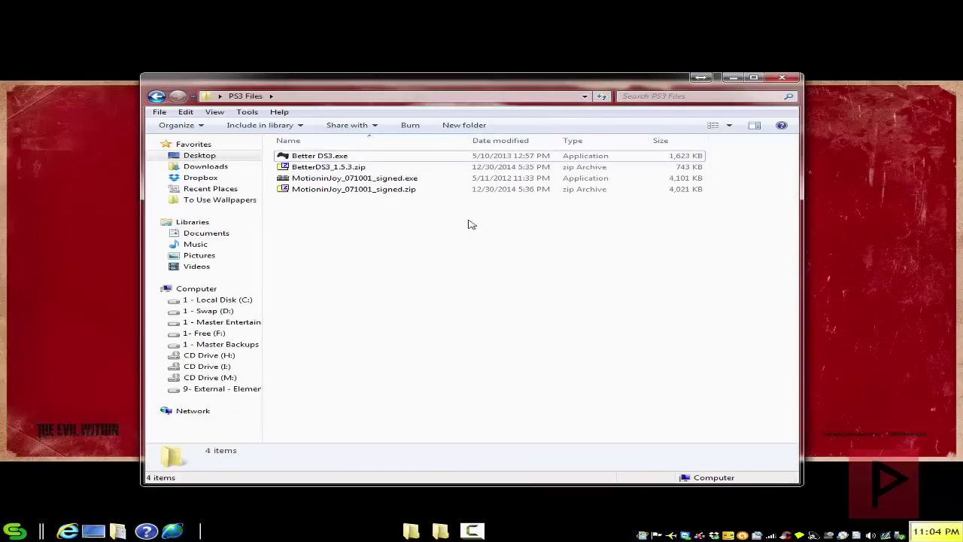
Install the driver from MotioninJoy_071001_signed.exe with desktop and Quick Launch icons, and run DS3_tool on finishing.
{"action": "double_click", "coordinate": [364, 179]}
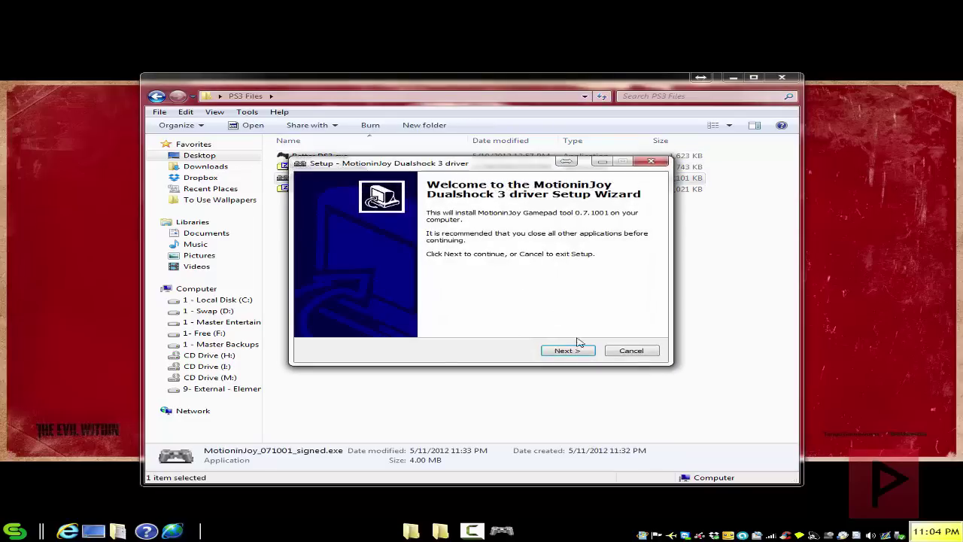
{"action": "left_click", "coordinate": [576, 351]}
{"action": "left_click", "coordinate": [576, 351]}
{"action": "left_click", "coordinate": [576, 351]}
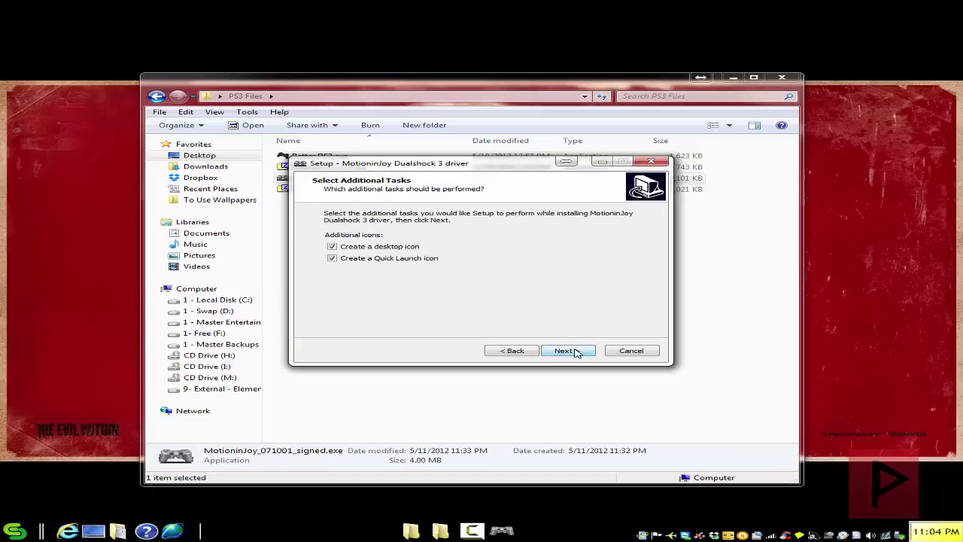
{"action": "left_click", "coordinate": [576, 351]}
{"action": "left_click", "coordinate": [570, 351]}
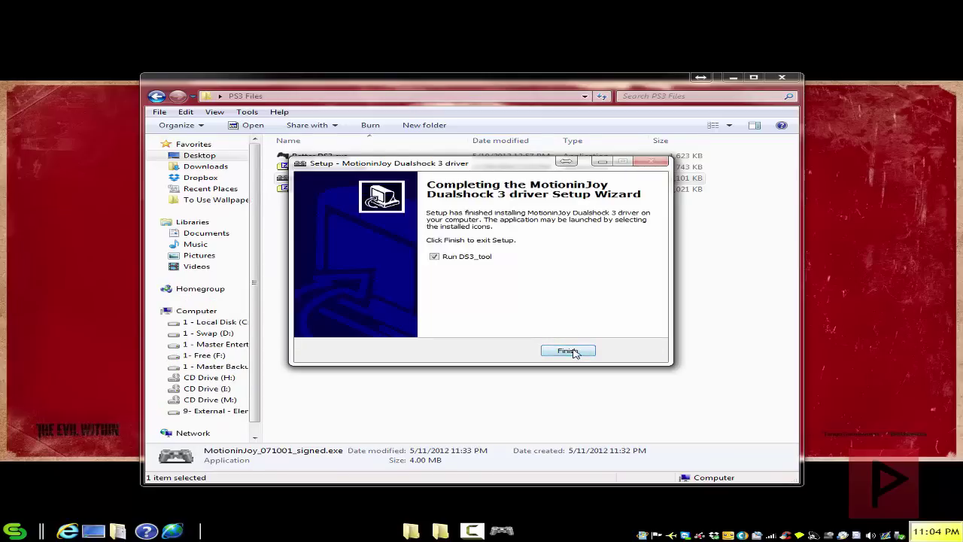
{"action": "left_click", "coordinate": [570, 351]}
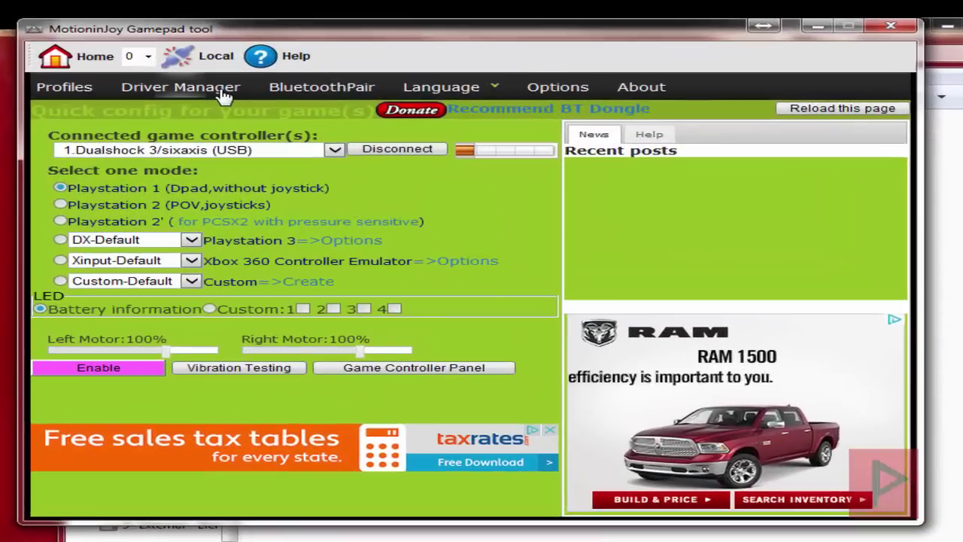
Install the MotioninJoy driver for all devices in the driver manager, including both USB ports on Hub_#0009.
{"action": "left_click", "coordinate": [224, 95]}
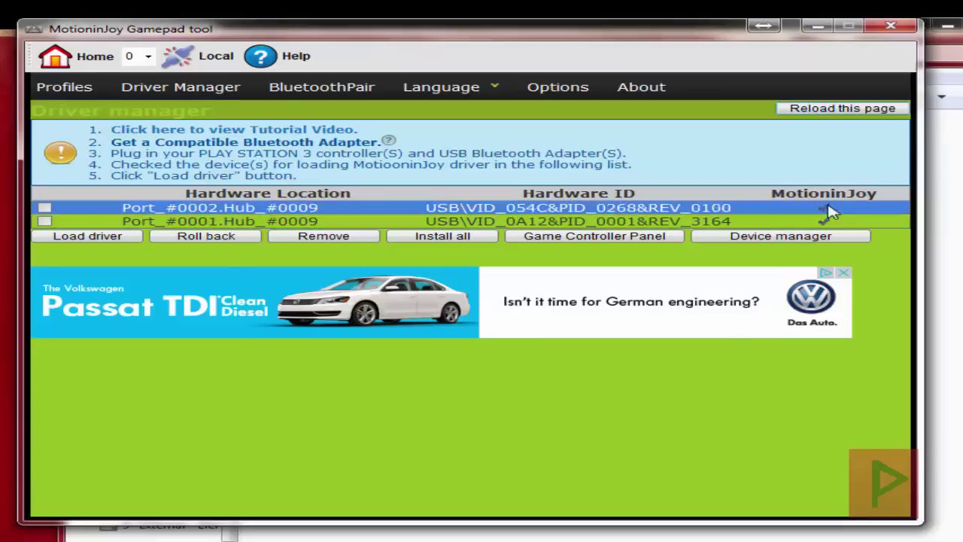
{"action": "left_click", "coordinate": [44, 208]}
{"action": "left_click", "coordinate": [44, 221]}
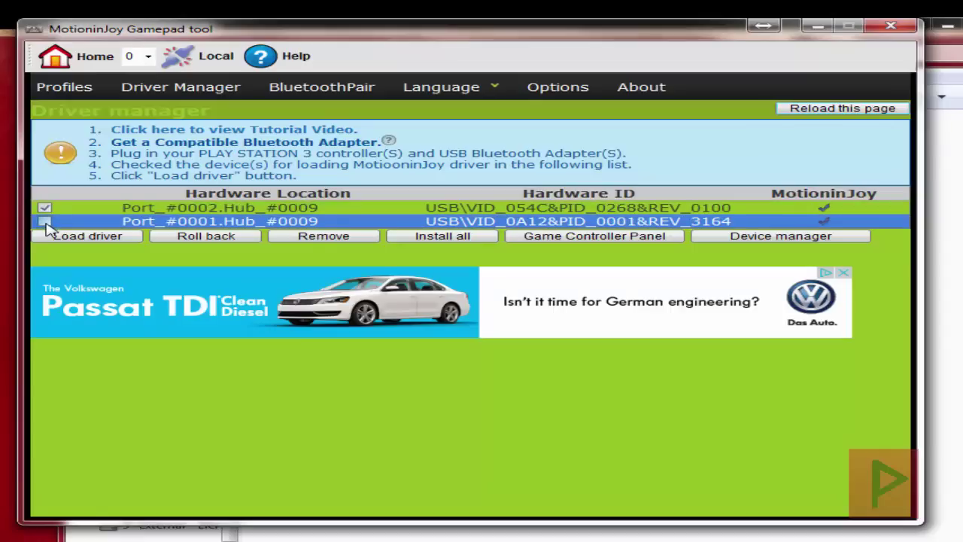
{"action": "left_click", "coordinate": [461, 239]}
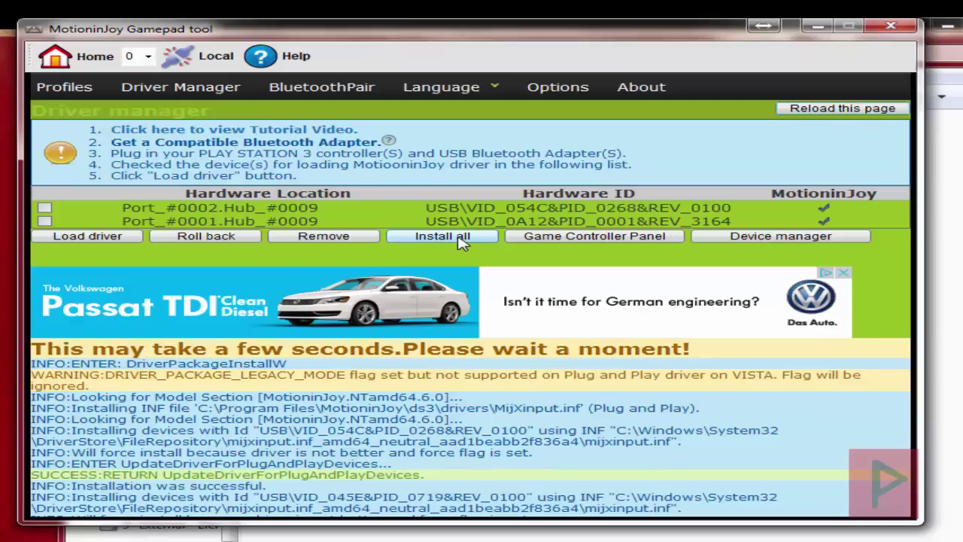
{"action": "left_click", "coordinate": [861, 208]}
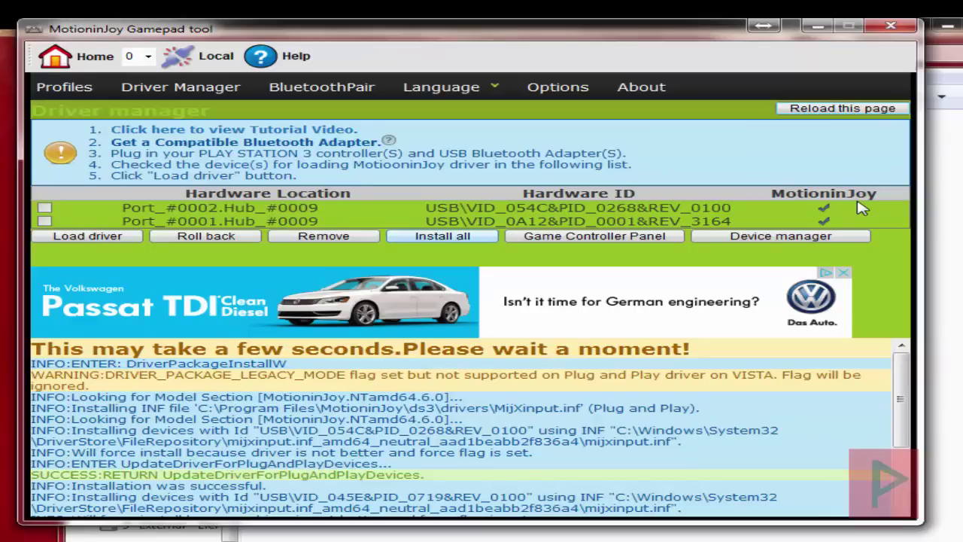
Check the available adapters on the Bluetooth pairing page, and close the MotioninJoy Gamepad tool.
{"action": "left_click", "coordinate": [861, 209]}
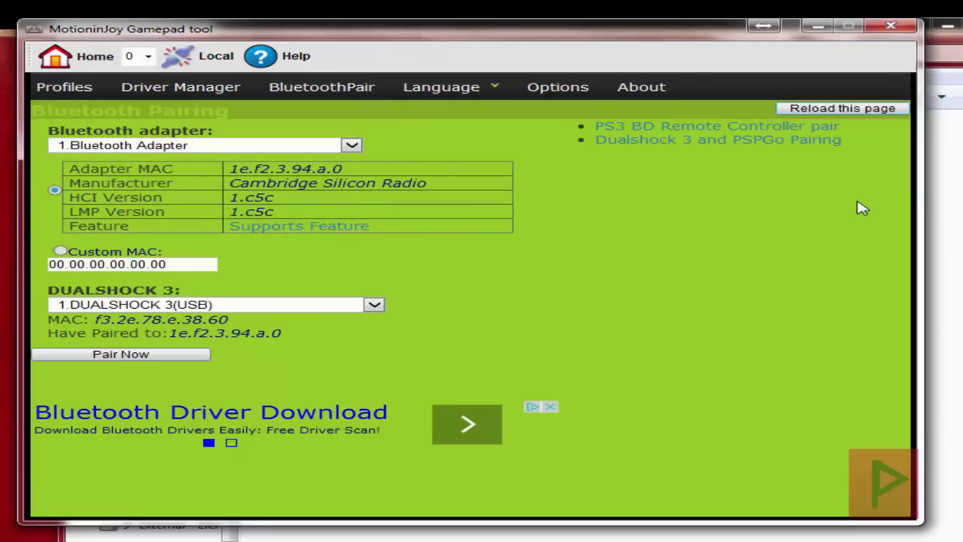
{"action": "key", "text": "alt+Down"}
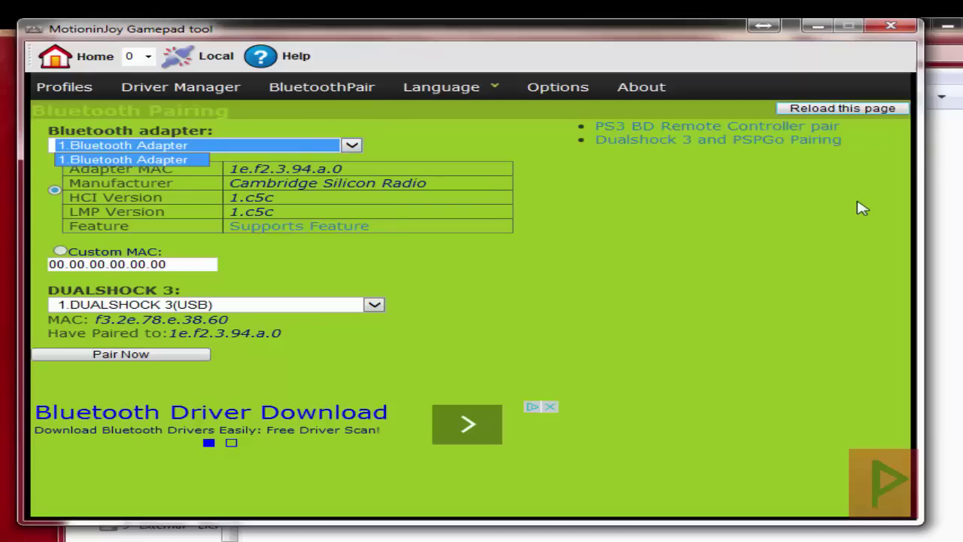
{"action": "key", "text": "Escape"}
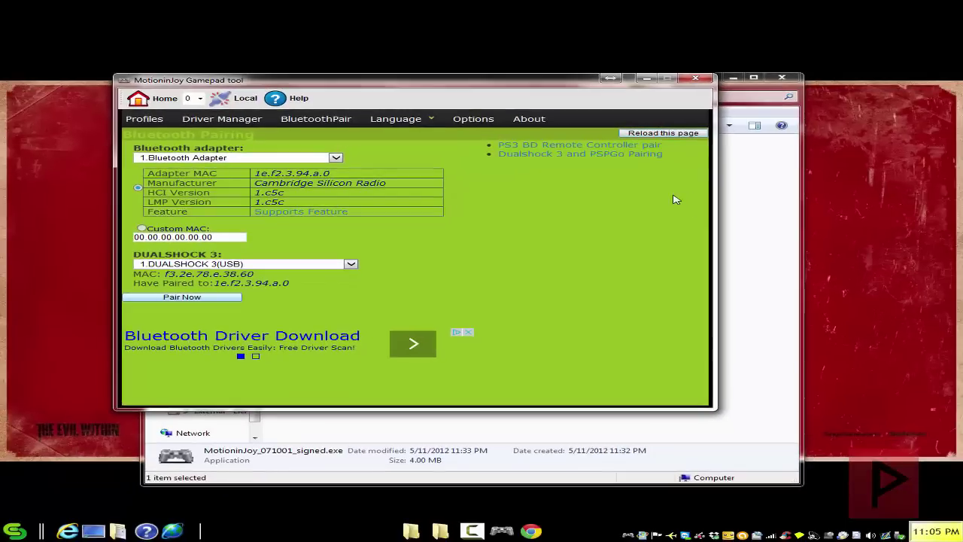
{"action": "key", "text": "alt+F4"}
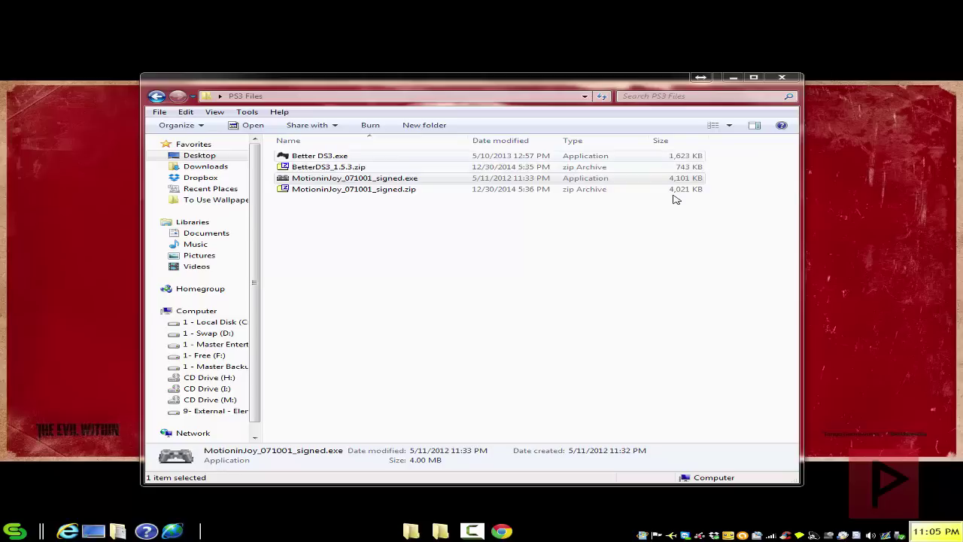
Launch Better DS3.exe from the PS3 Files folder and check the available mapping profiles.
{"action": "key", "text": "Up"}
{"action": "key", "text": "Up"}
{"action": "key", "text": "Return"}
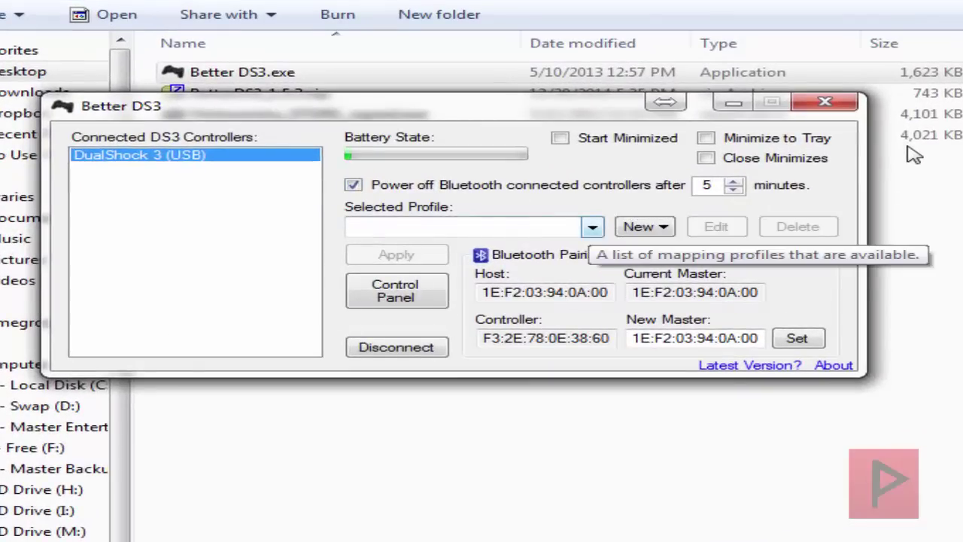
{"action": "left_click", "coordinate": [592, 227]}
{"action": "key", "text": "Up"}
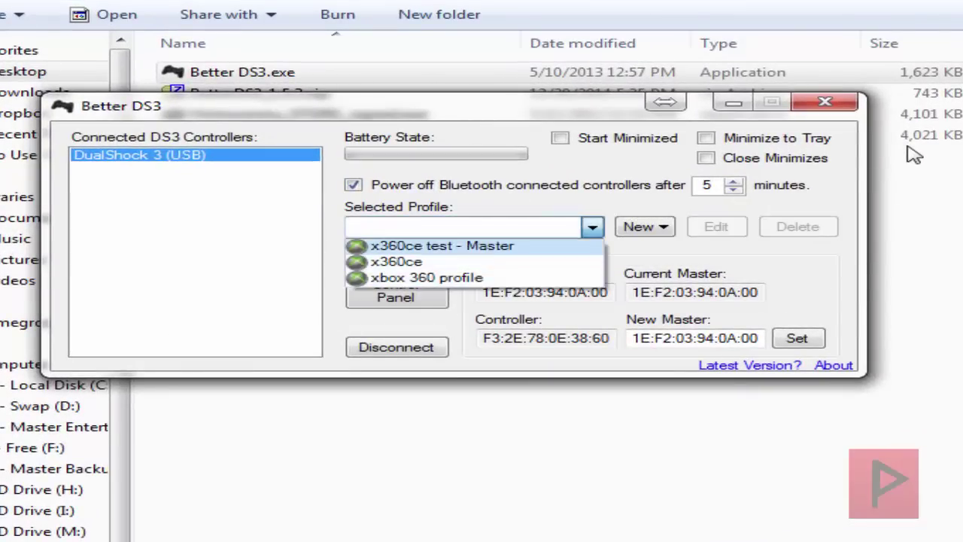
{"action": "key", "text": "Down"}
{"action": "key", "text": "Up"}
Create a new XInput profile named "x360 test 2" that applies automatically to controllers when connected.
{"action": "key", "text": "Tab"}
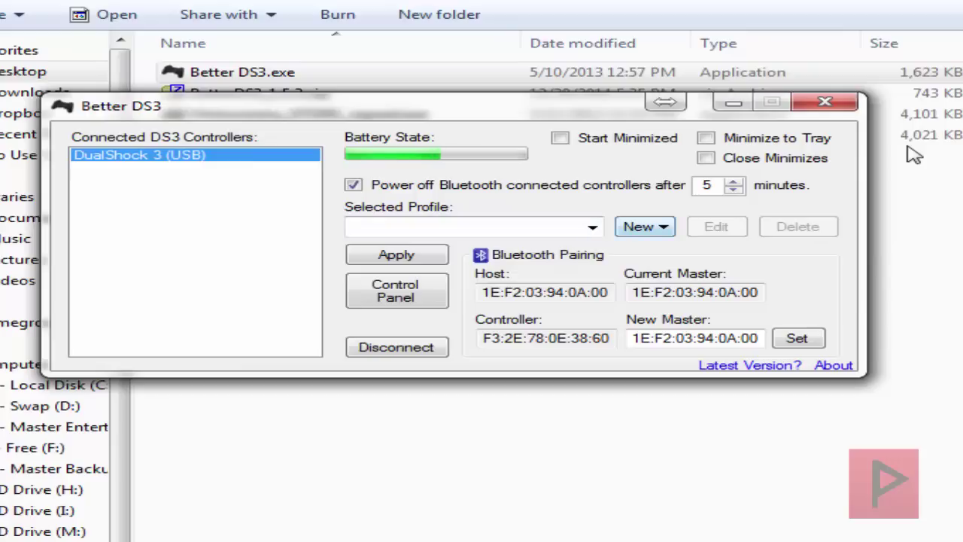
{"action": "key", "text": "Return"}
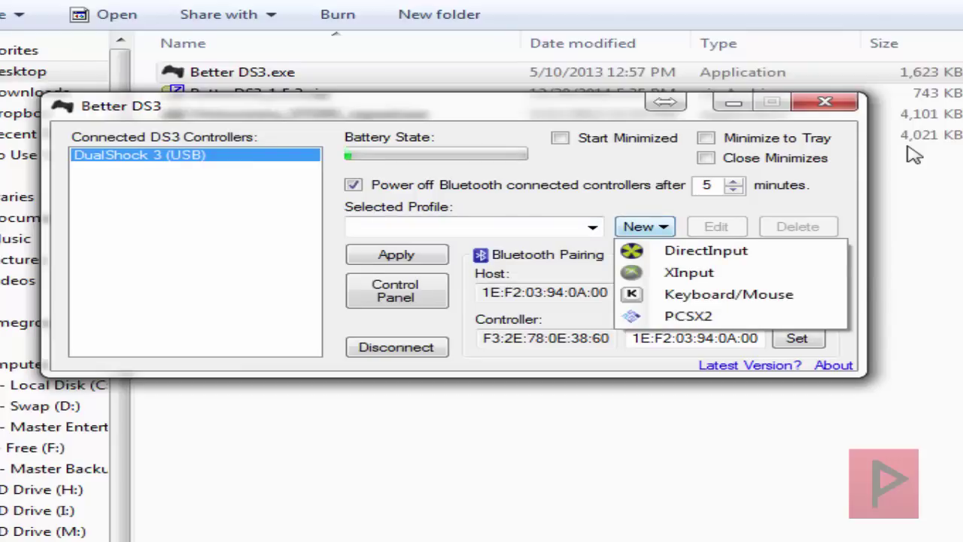
{"action": "key", "text": "Down"}
{"action": "key", "text": "Down"}
{"action": "key", "text": "Return"}
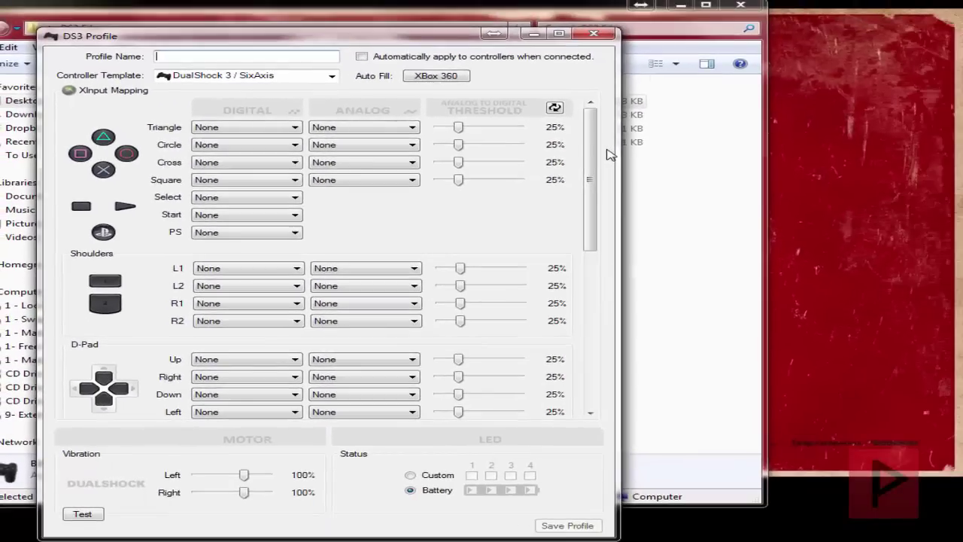
{"action": "type", "text": "x360bo"}
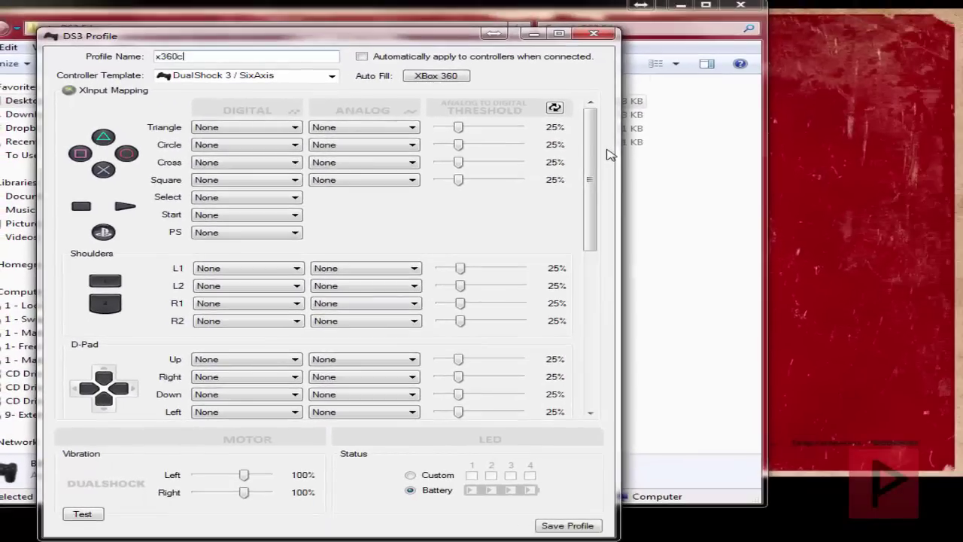
{"action": "key", "text": "BackSpace"}
{"action": "key", "text": "BackSpace"}
{"action": "type", "text": "test 2"}
{"action": "key", "text": "Tab"}
{"action": "key", "text": "space"}
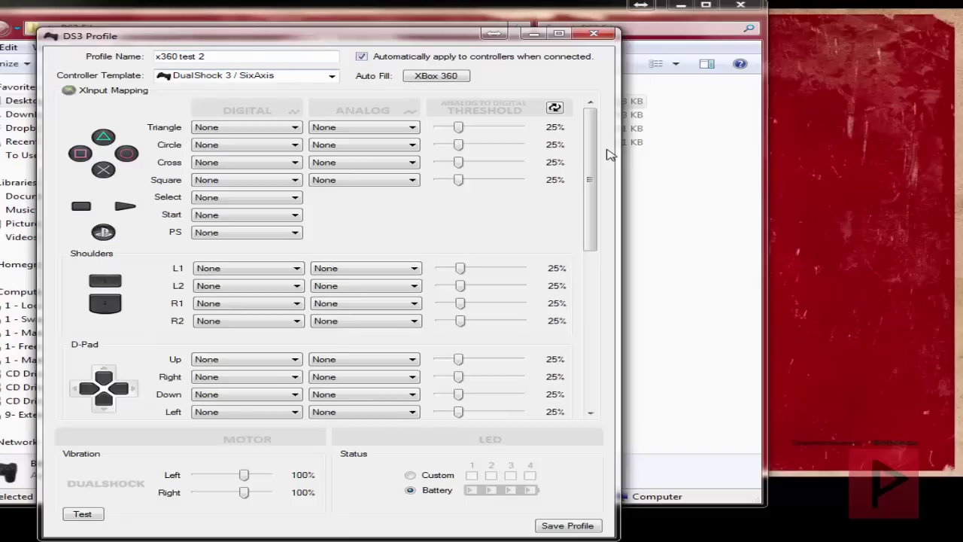
Keep the DualShock 3 / SixAxis template, auto-fill the mapping with the XBox 360 layout and save the profile.
{"action": "key", "text": "Tab"}
{"action": "key", "text": "alt+Down"}
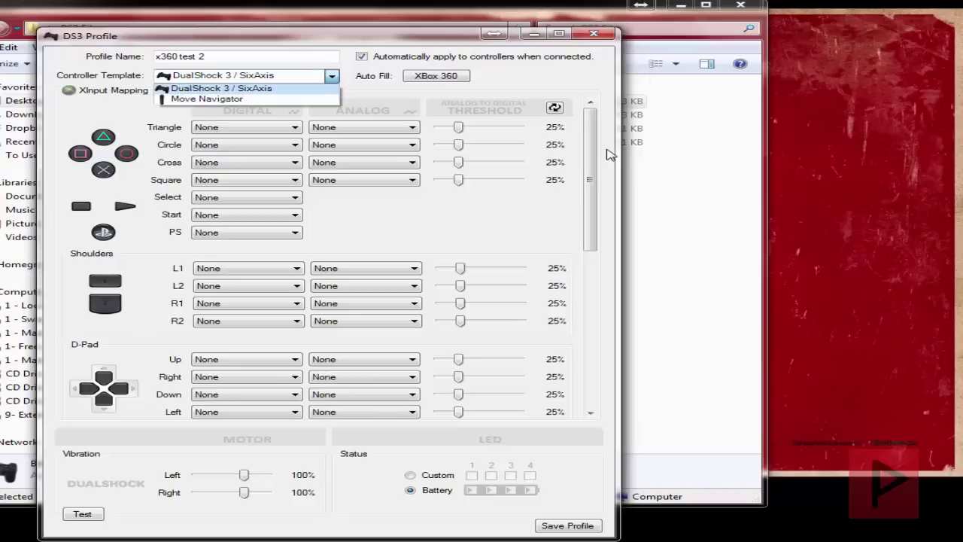
{"action": "key", "text": "Escape"}
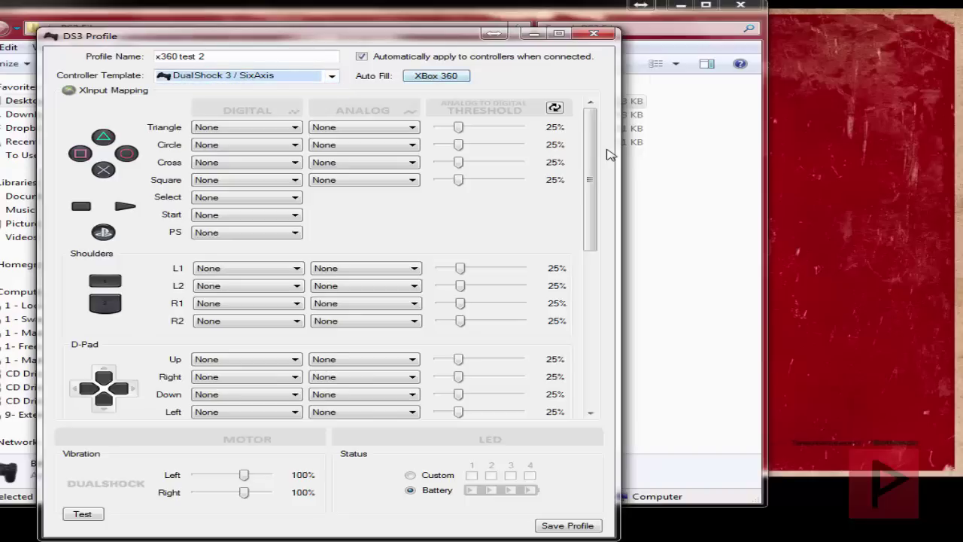
{"action": "key", "text": "Tab"}
{"action": "key", "text": "space"}
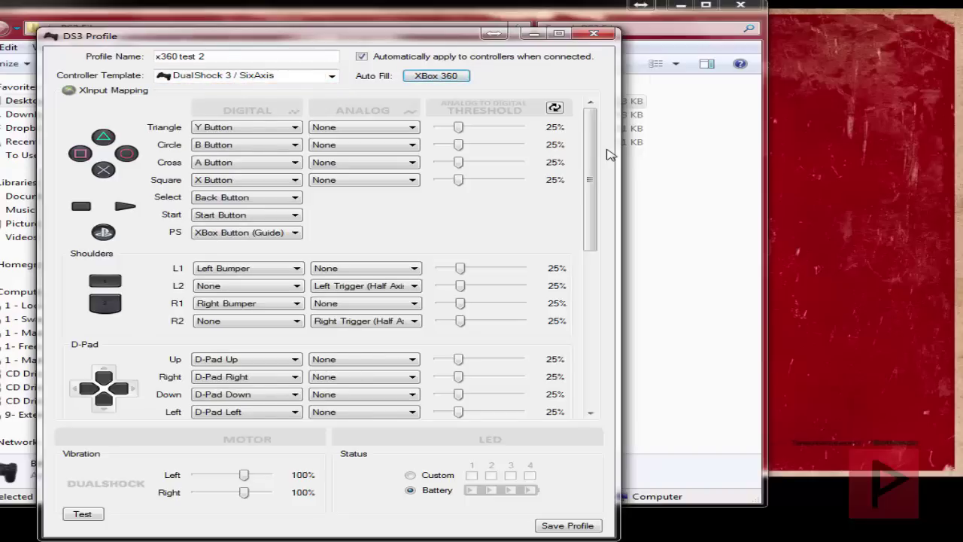
{"action": "key", "text": "Return"}
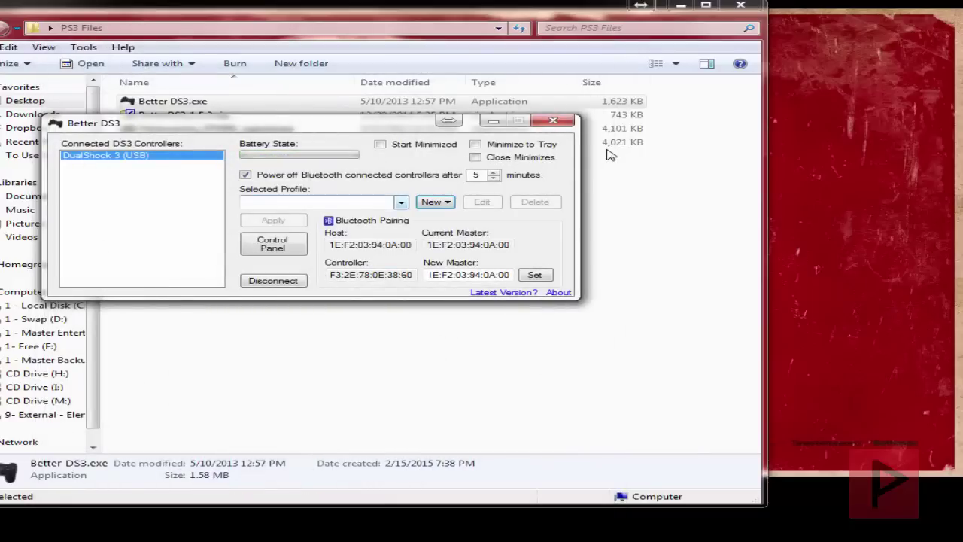
Select the x360 test 2 profile for the USB-connected DualShock 3 controller.
{"action": "key", "text": "shift+Tab"}
{"action": "key", "text": "alt+Down"}
{"action": "key", "text": "Return"}
View the emulated Xbox 360 controller's test page in the Game Controllers settings, and close both windows.
{"action": "key", "text": "space"}
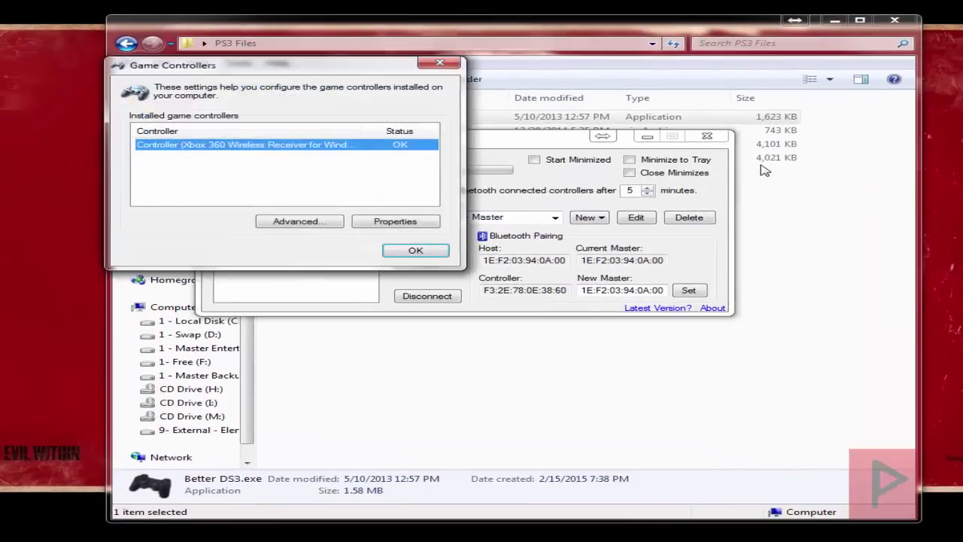
{"action": "key", "text": "Tab"}
{"action": "key", "text": "Return"}
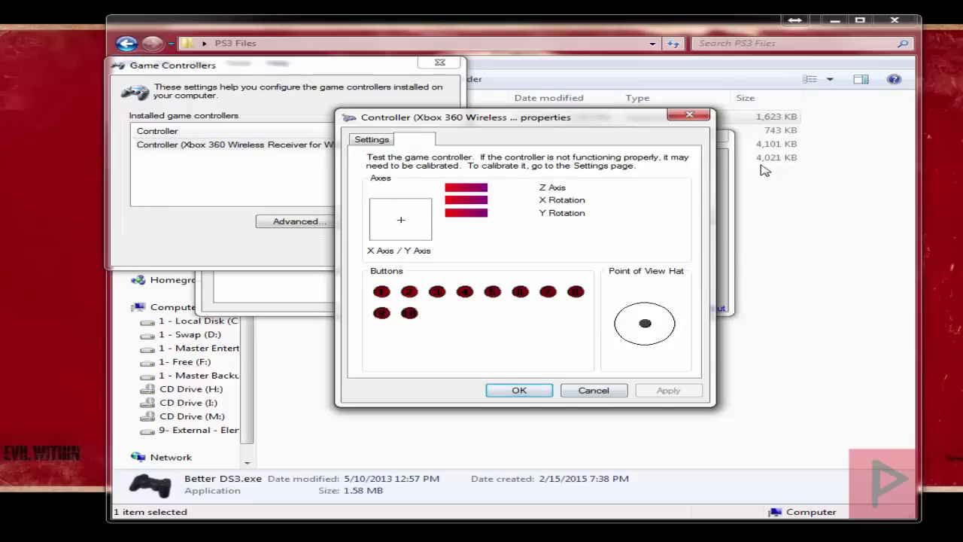
{"action": "key", "text": "Escape"}
{"action": "key", "text": "Escape"}
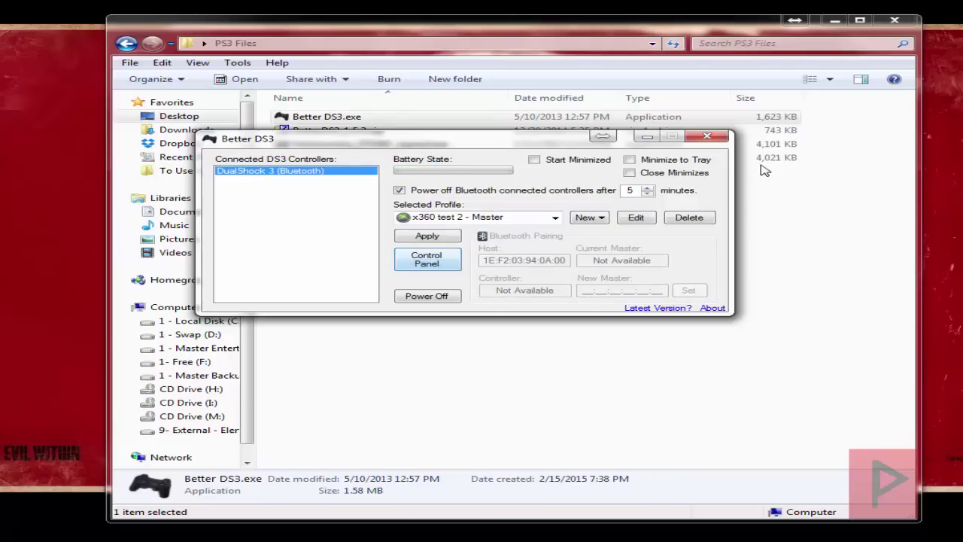
Test the Bluetooth-connected controller's axes and buttons in its Game Controllers properties, and close the windows.
{"action": "left_click", "coordinate": [427, 258]}
{"action": "left_click", "coordinate": [417, 237]}
{"action": "key", "text": "Return"}
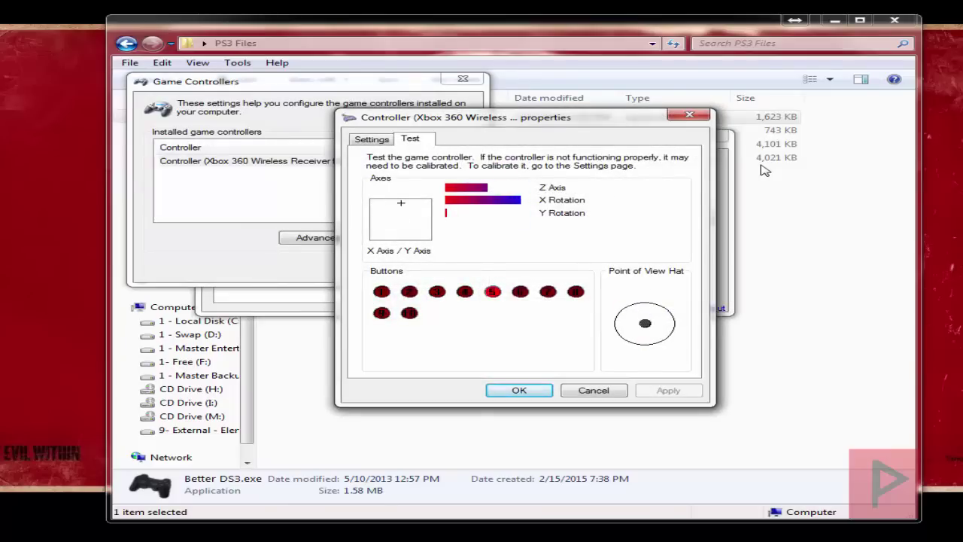
{"action": "key", "text": "Return"}
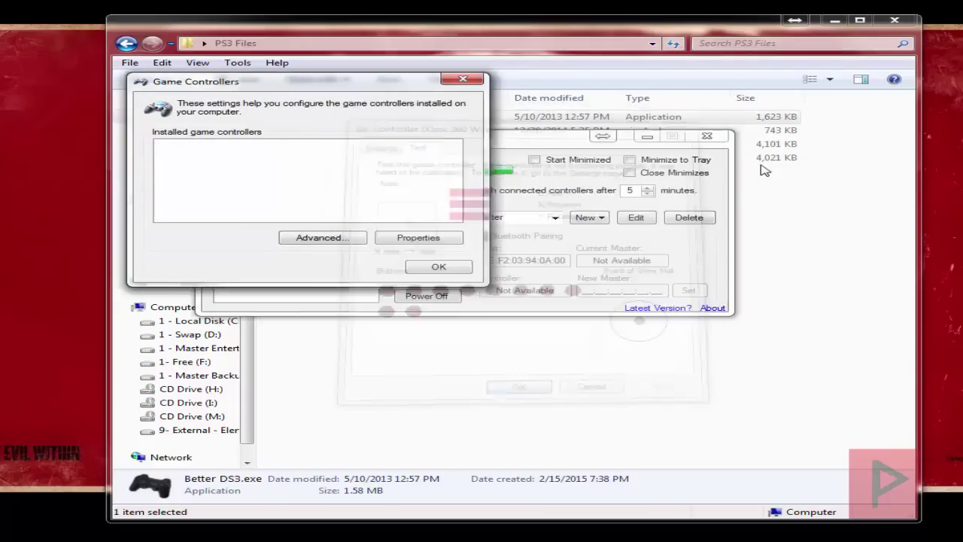
{"action": "key", "text": "Return"}
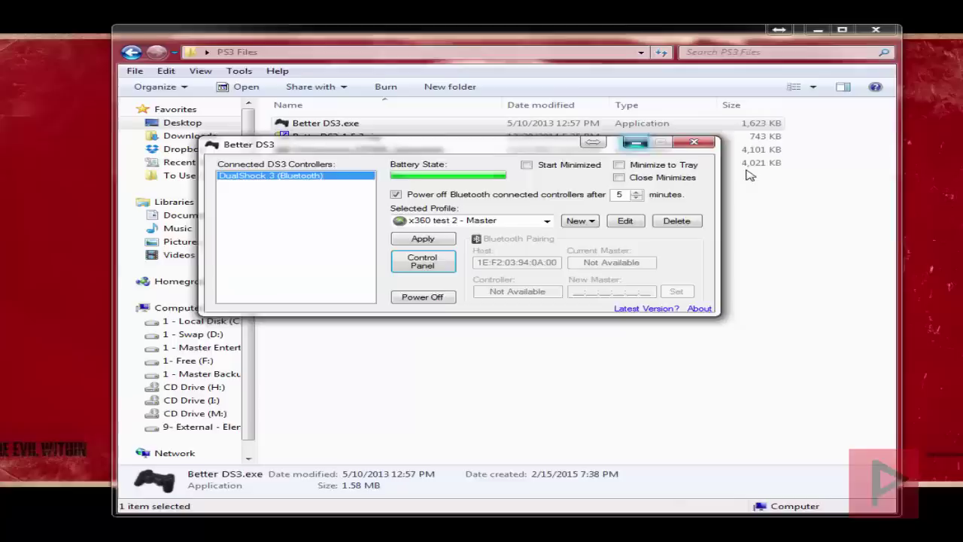
Clear the desktop by minimizing Better DS3 and the game folder and closing the PS3 Files folder.
{"action": "left_click", "coordinate": [761, 165]}
{"action": "key", "text": "alt+F4"}
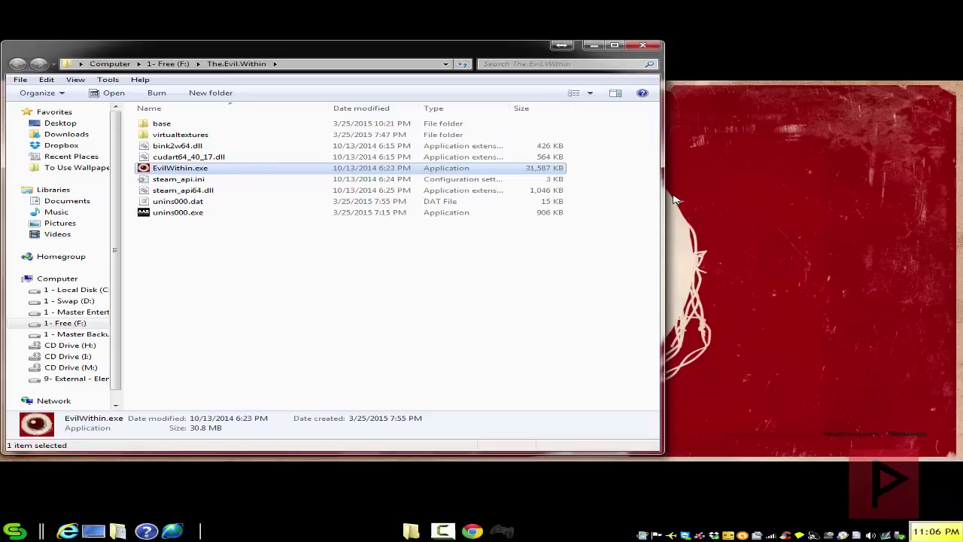
{"action": "left_click", "coordinate": [593, 45]}
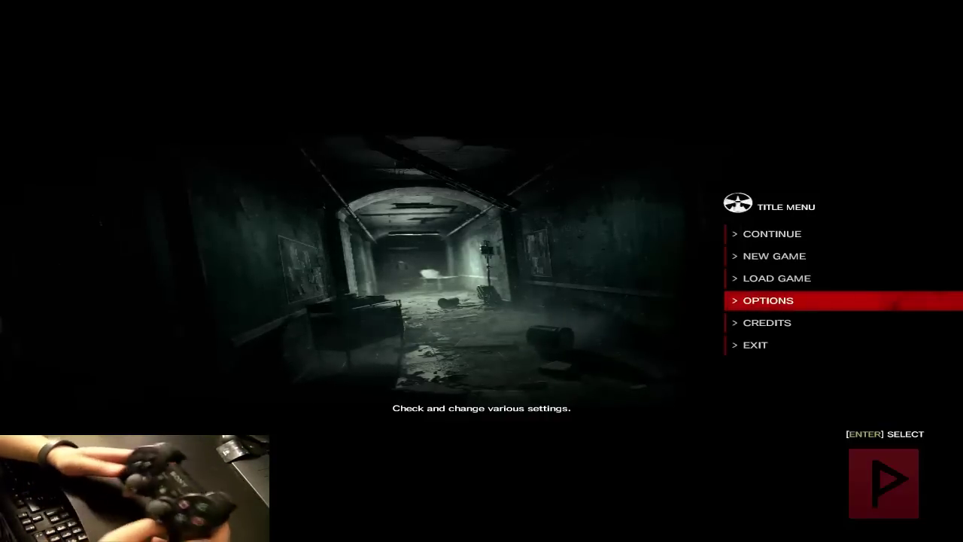
Open the control settings in The Evil Within's options and examine the Type A gamepad button layout.
{"action": "key", "text": "Return"}
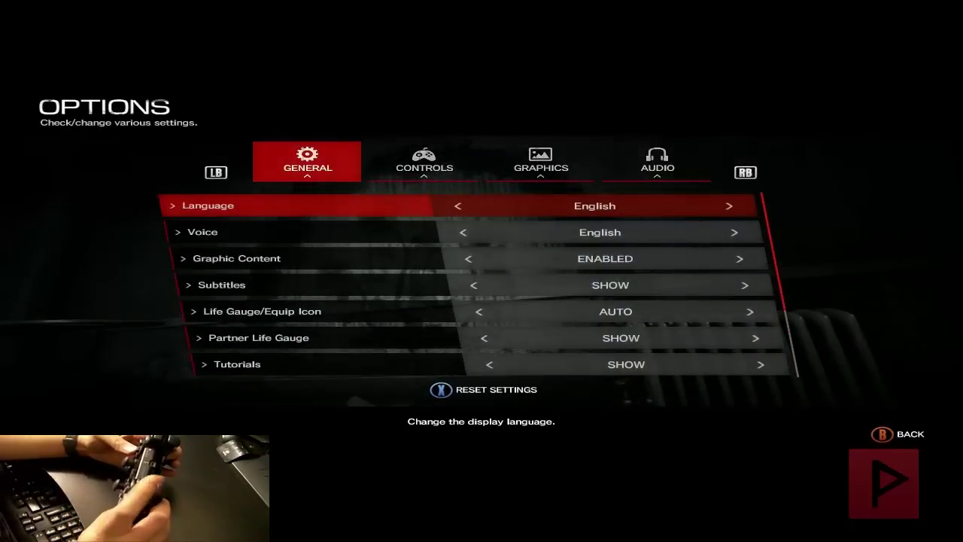
{"action": "key", "text": "e"}
{"action": "key", "text": "Down"}
{"action": "key", "text": "Return"}
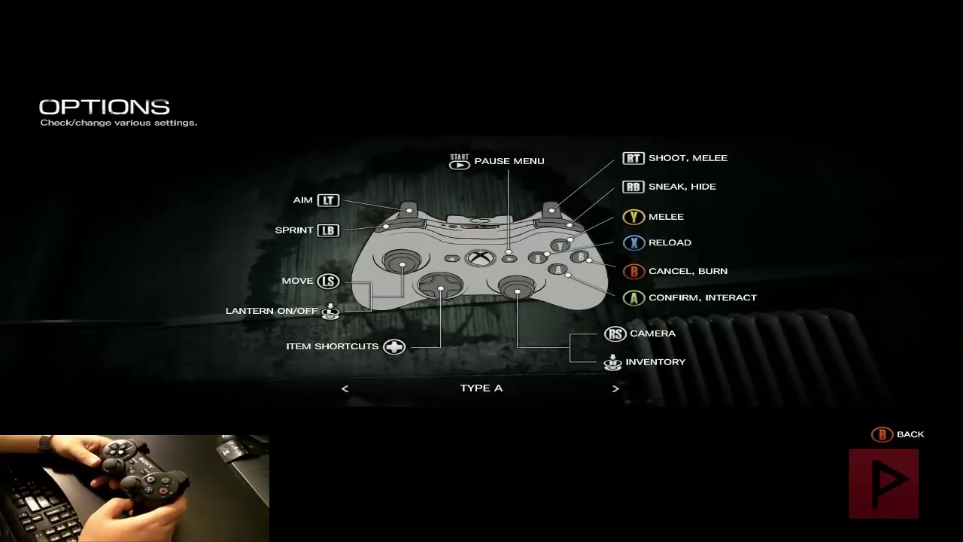
{"action": "key", "text": "Escape"}
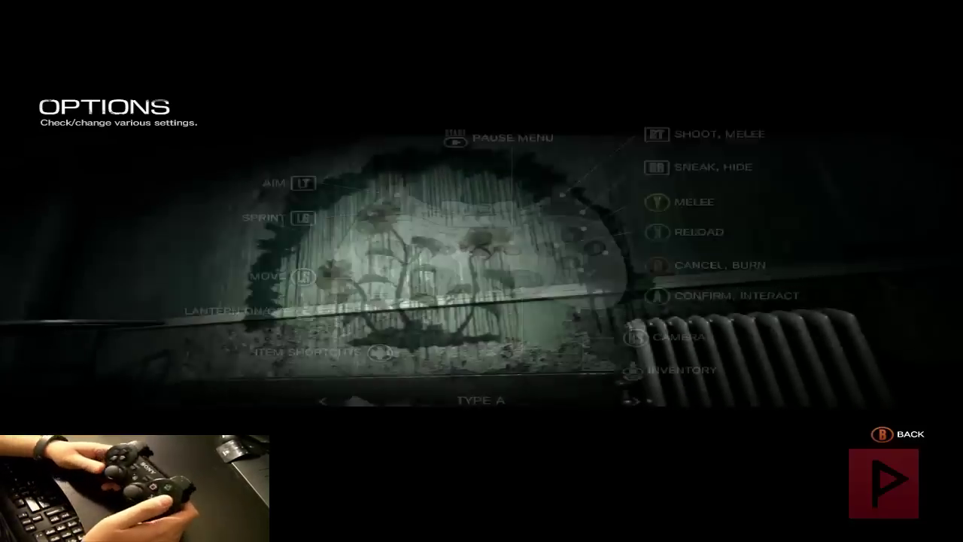
Leave the options for the title menu and move the selection up from Options.
{"action": "key", "text": "Escape"}
{"action": "key", "text": "Up"}
{"action": "key", "text": "Up"}
{"action": "key", "text": "Up"}
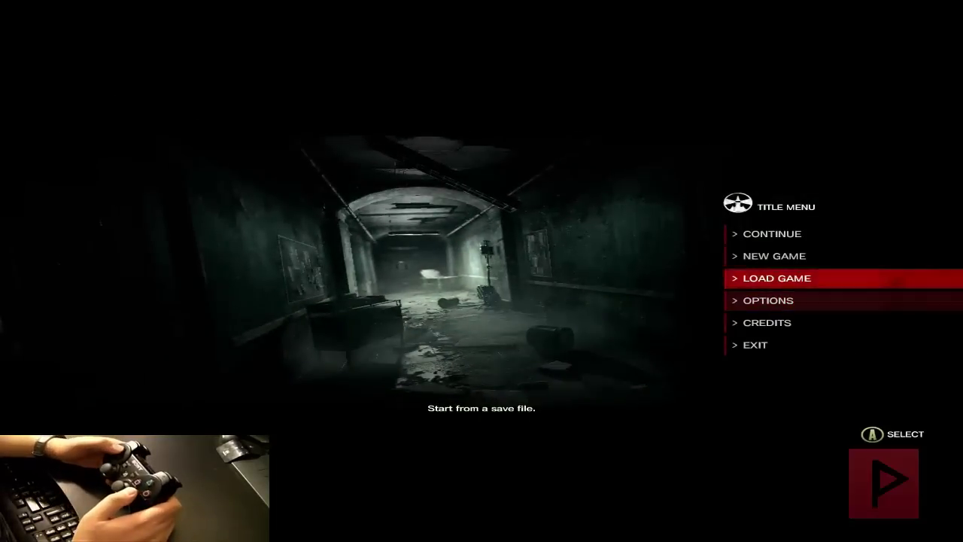